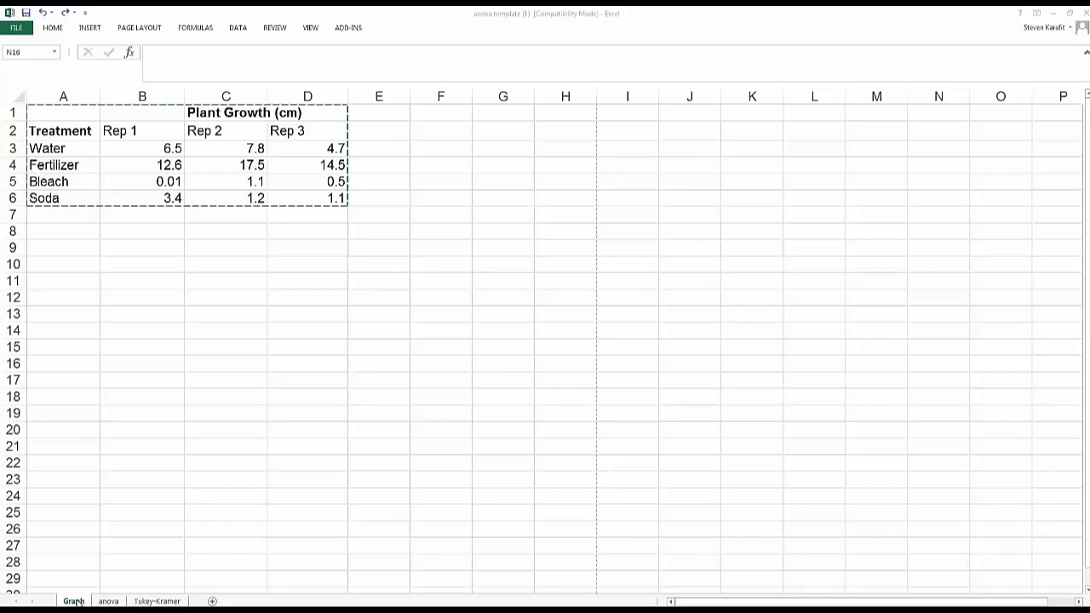
- Copy the plant growth table A1:D6 on the Graph sheet and paste it transposed starting at A10
left_click(79, 601)
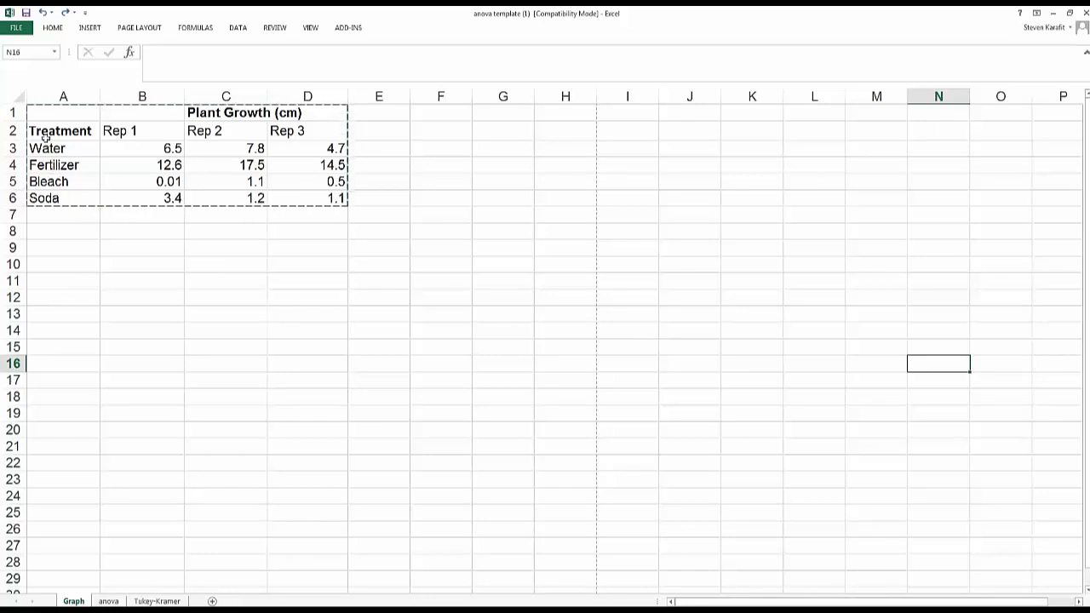
key("ctrl+c")
left_click_drag(45, 115, 328, 198)
key("ctrl+c")
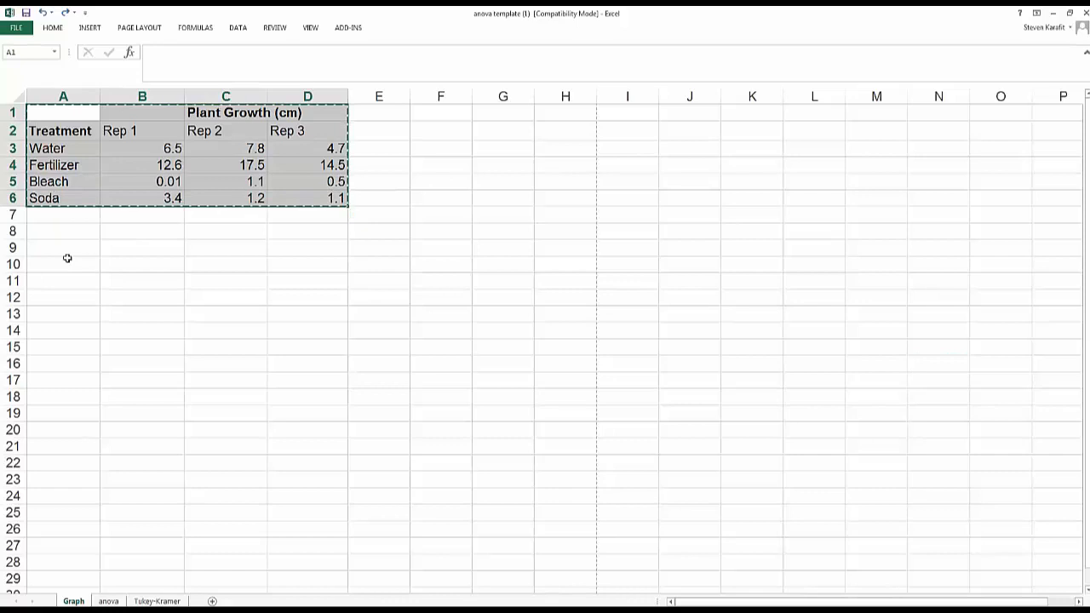
left_click(64, 264)
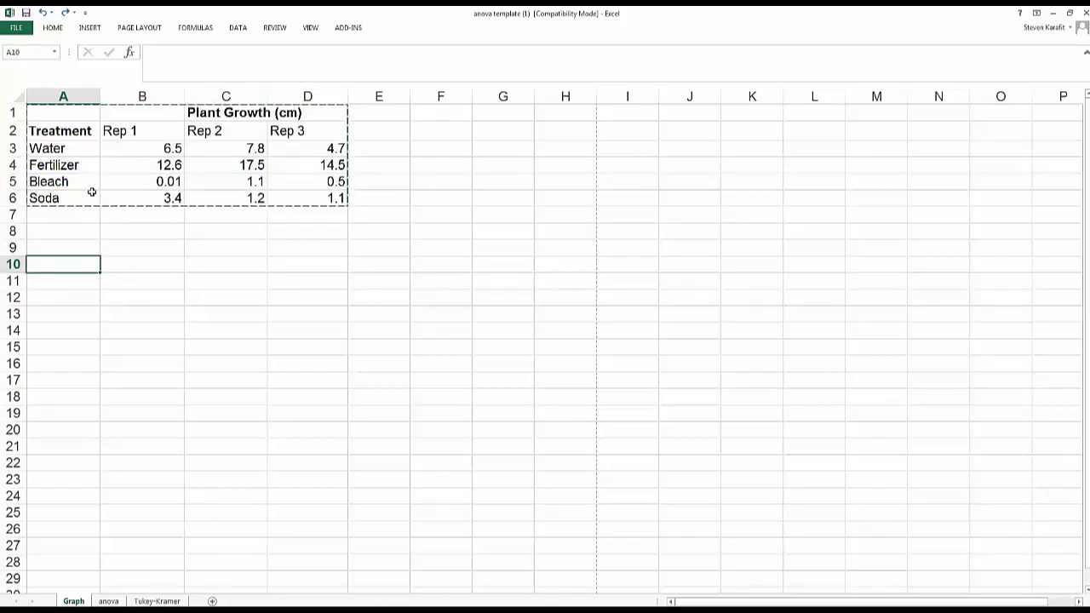
left_click(53, 28)
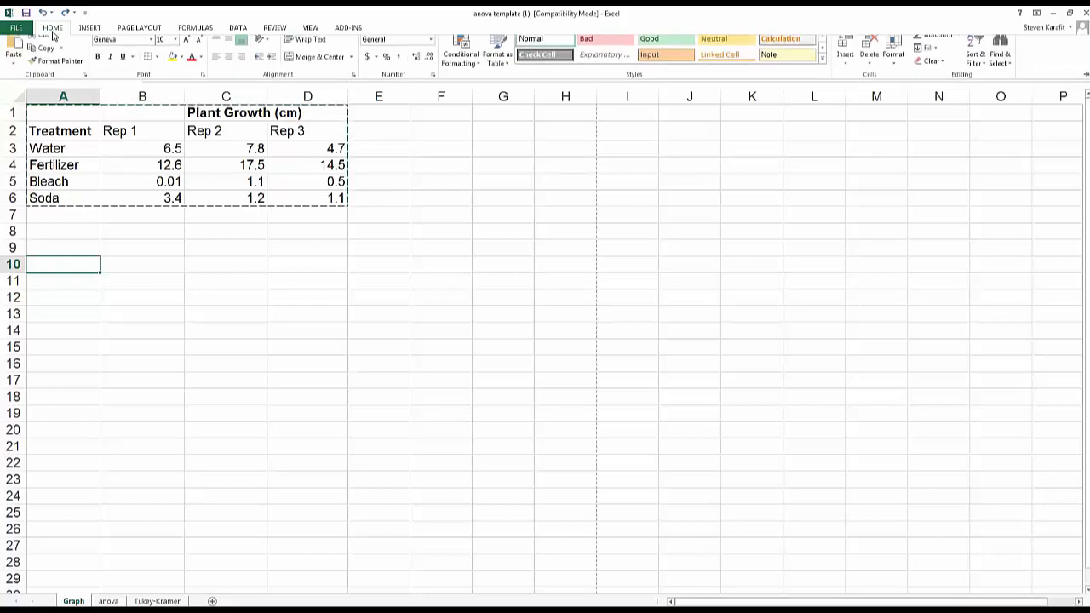
left_click(12, 72)
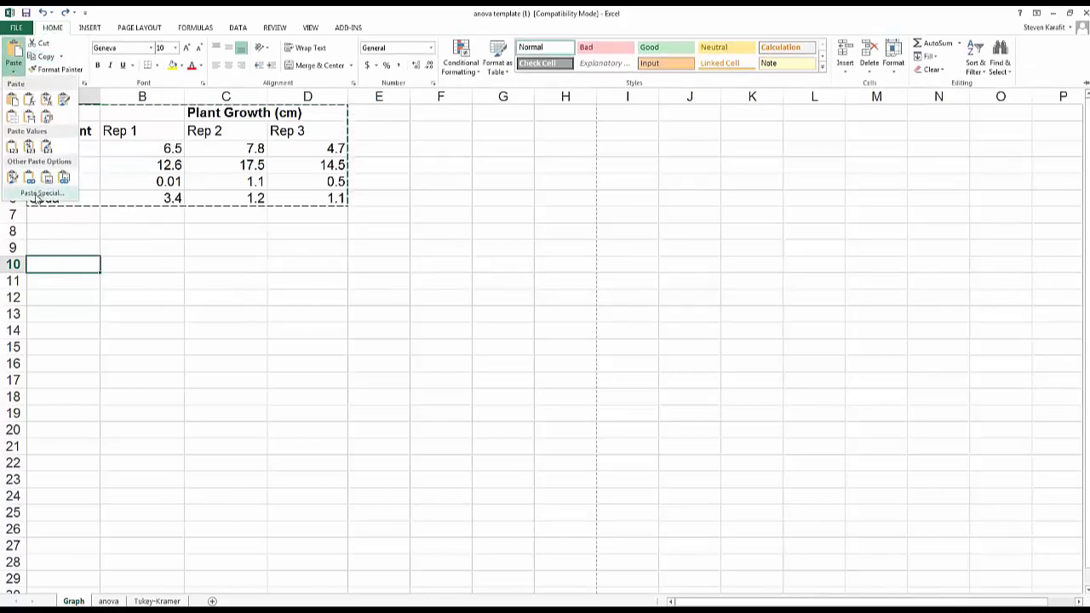
left_click(37, 196)
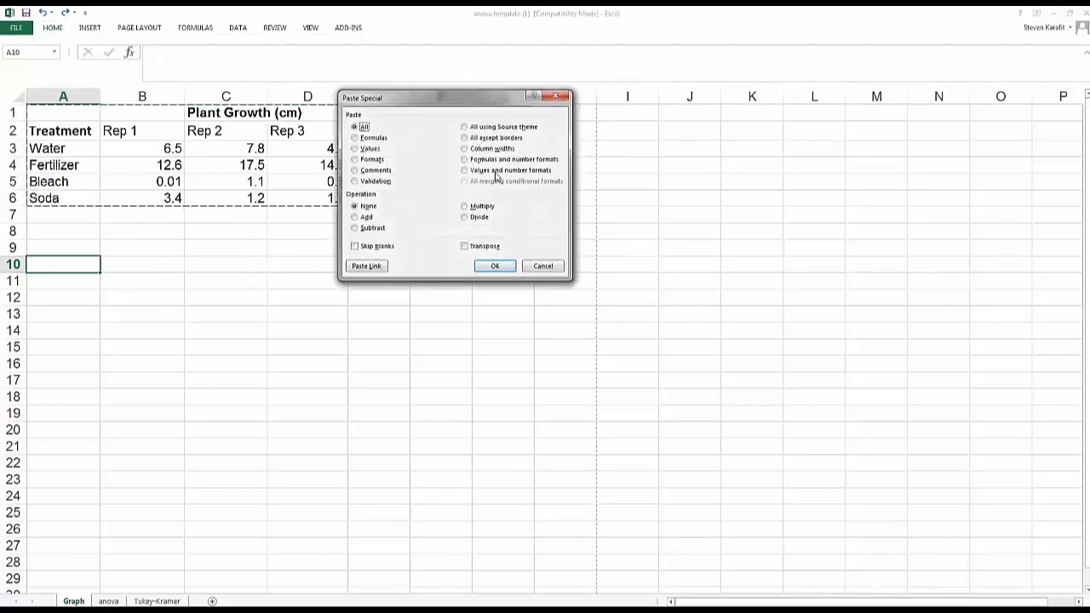
left_click(482, 248)
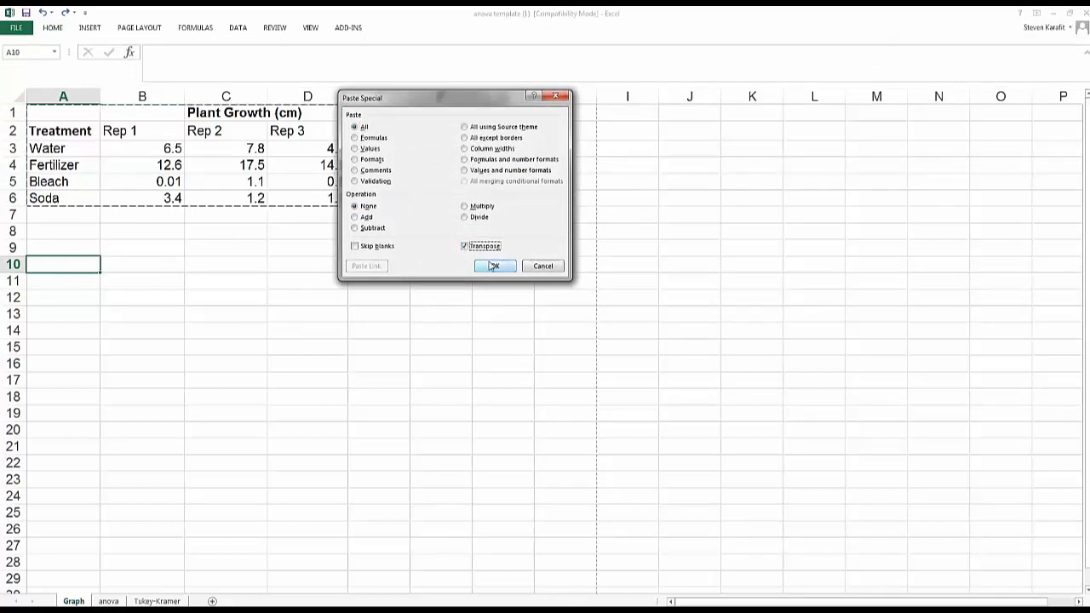
left_click(493, 265)
left_click(328, 362)
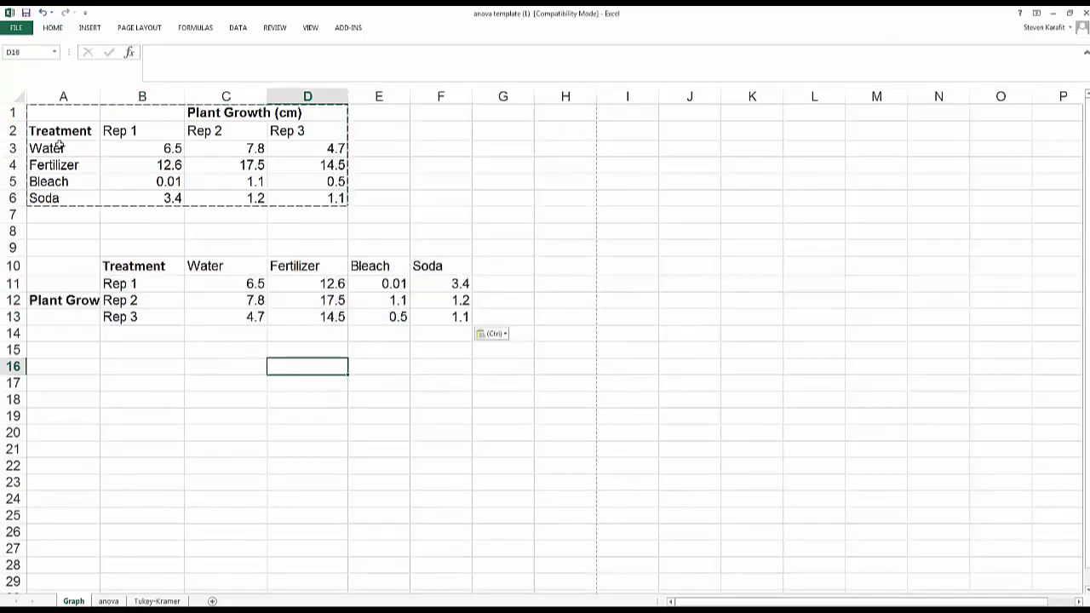
- Compare the treatment and rep labels of the original table with those of the transposed table
left_click_drag(58, 148, 71, 203)
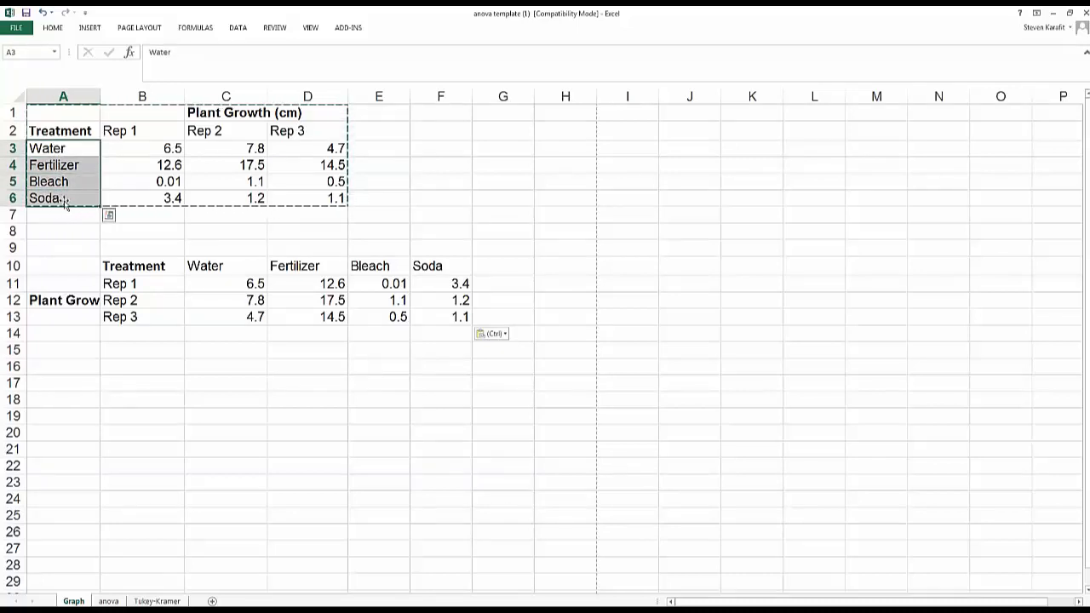
left_click_drag(212, 258, 429, 265)
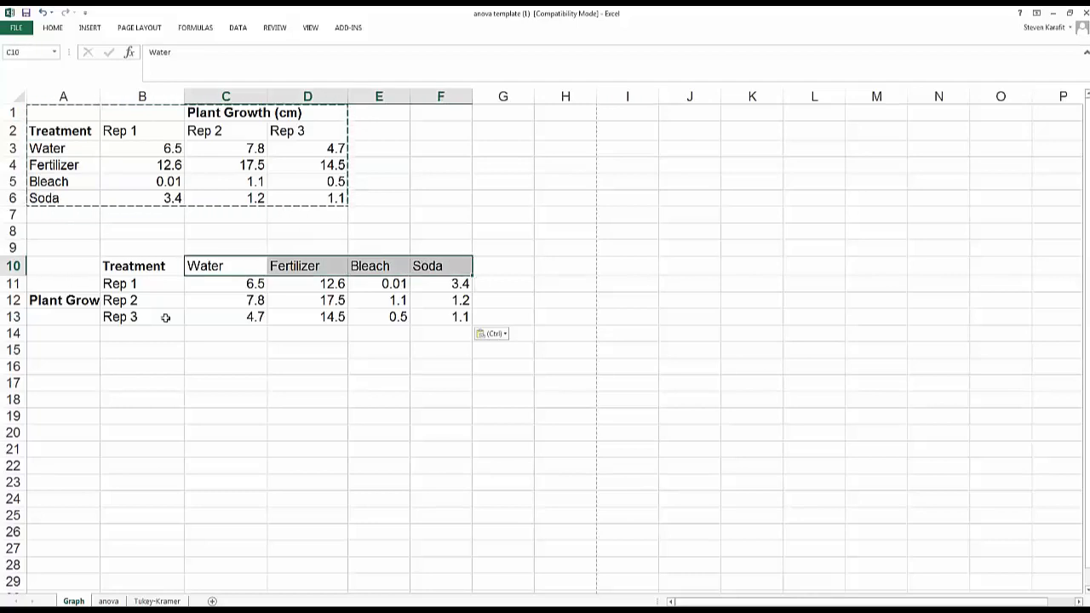
left_click_drag(137, 283, 140, 319)
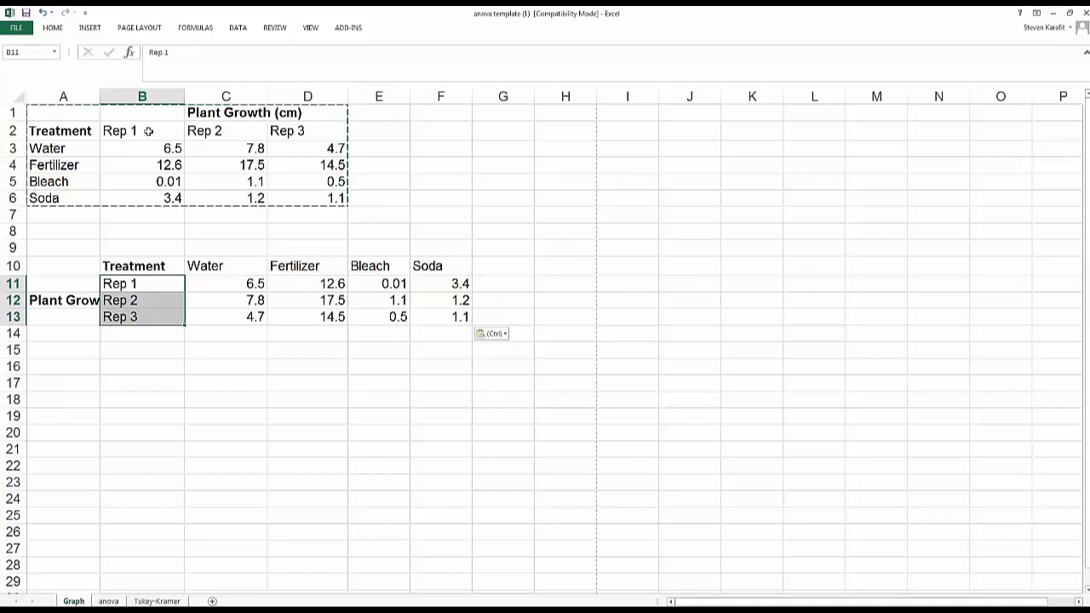
left_click_drag(148, 131, 282, 132)
left_click_drag(129, 282, 134, 319)
- Copy the treatment names C10:F10 into the group name cells B41:E41 of the anova sheet
left_click_drag(225, 265, 431, 266)
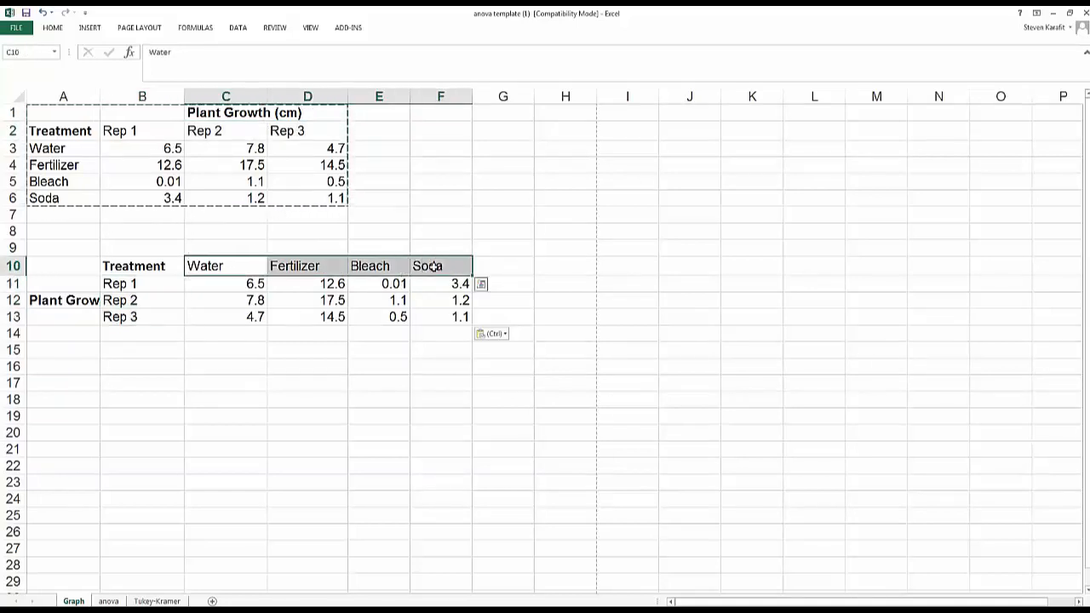
key("ctrl+c")
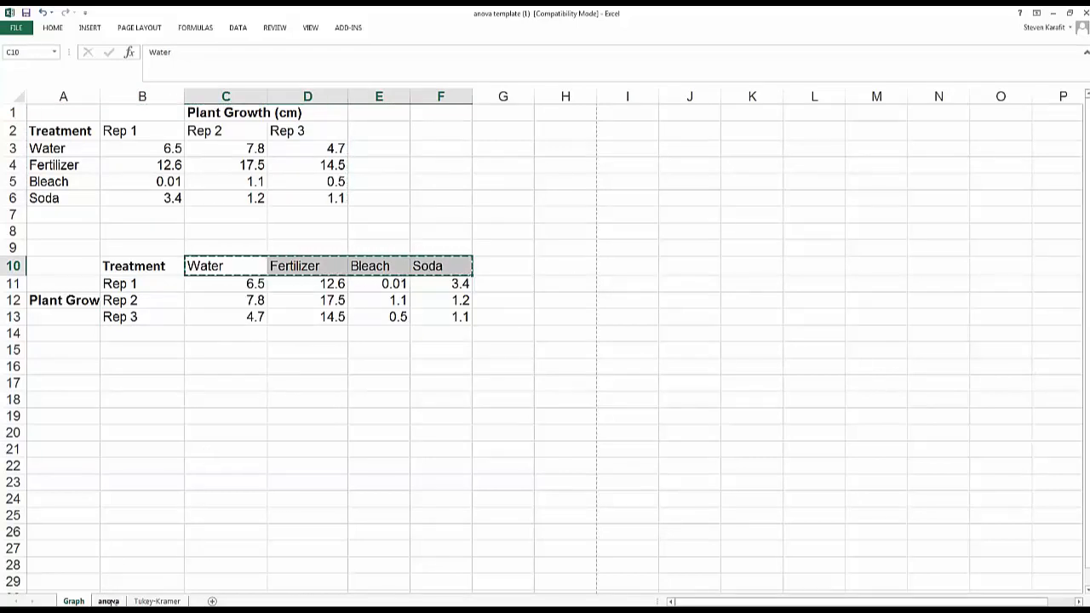
left_click(108, 602)
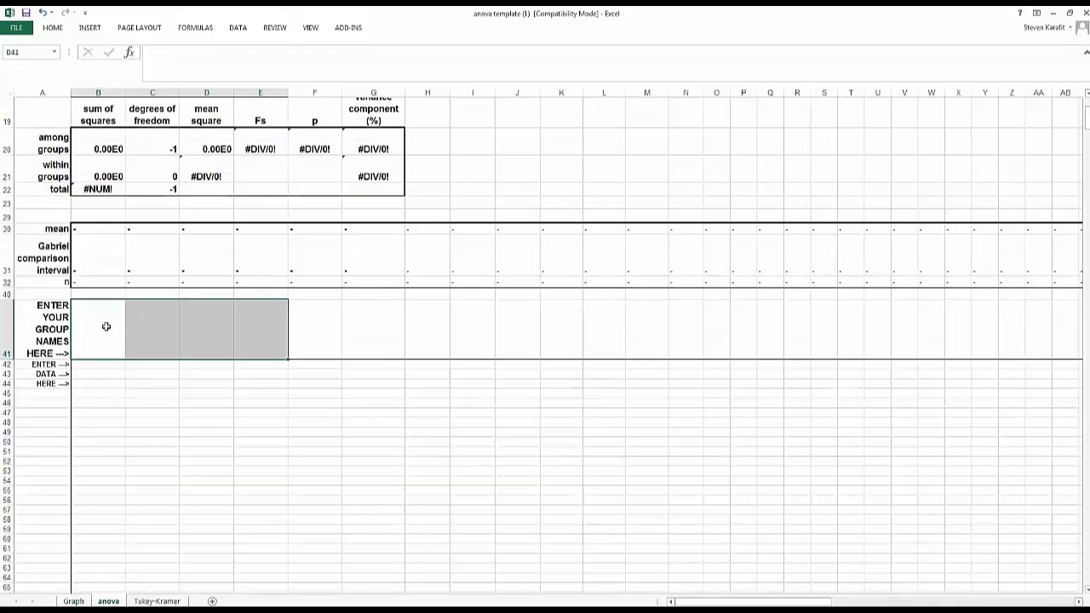
left_click(106, 327)
left_click_drag(131, 327, 273, 327)
key("ctrl+v")
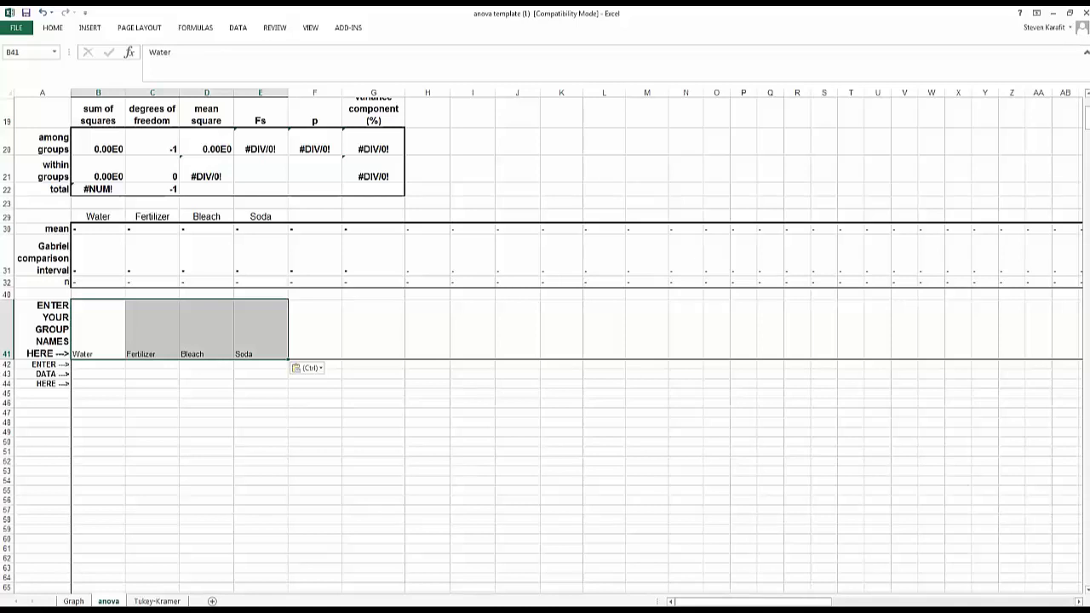
- Copy the replicate values C11:F13 from the Graph sheet into the anova sheet's data area starting at B42
left_click(74, 601)
left_click_drag(255, 285, 438, 316)
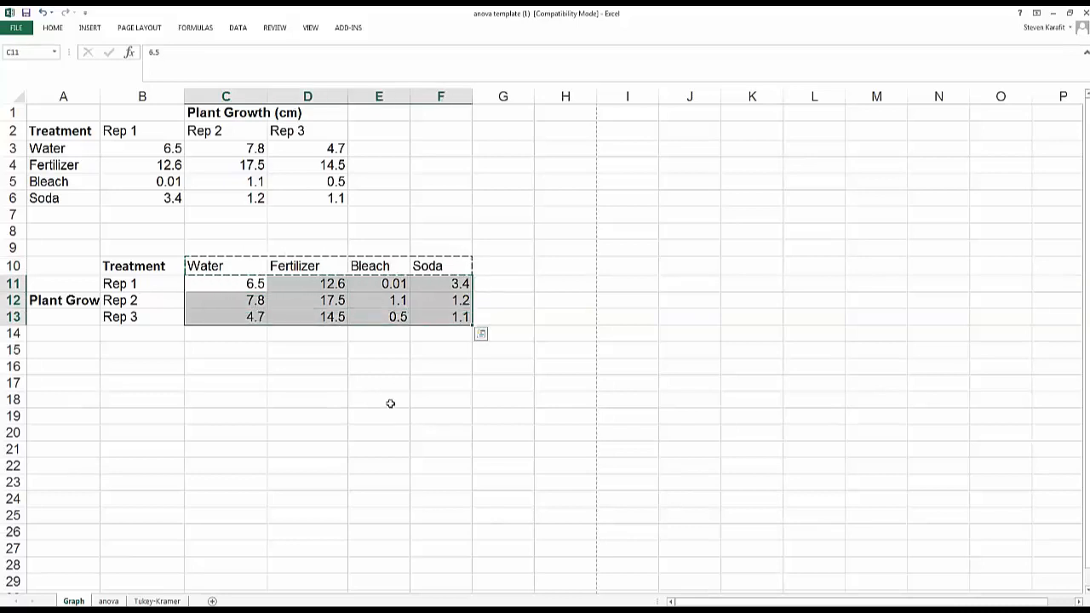
key("ctrl+c")
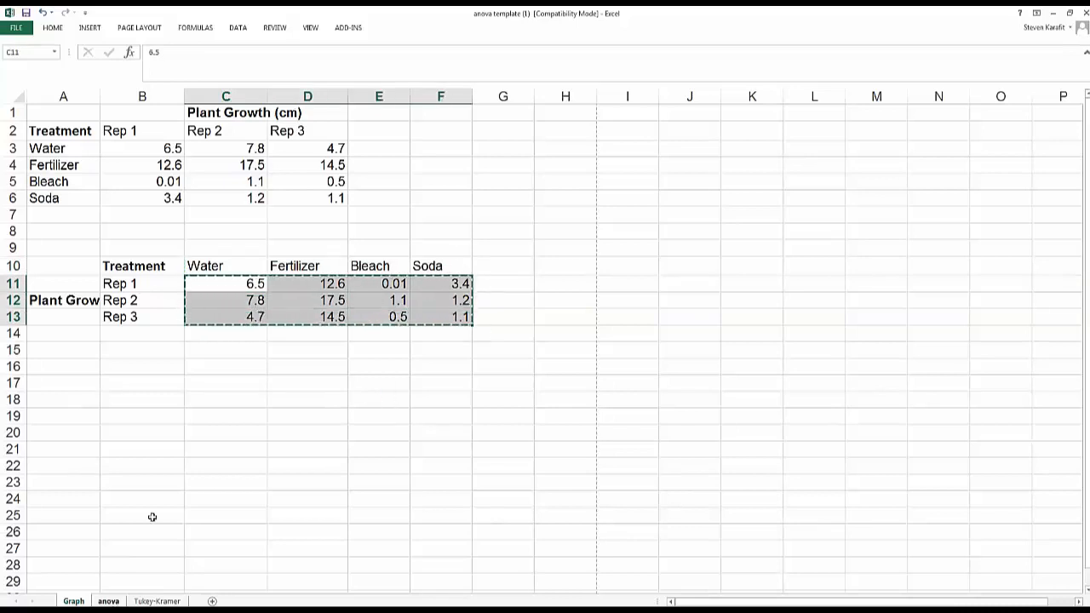
left_click(108, 602)
left_click_drag(117, 364, 241, 385)
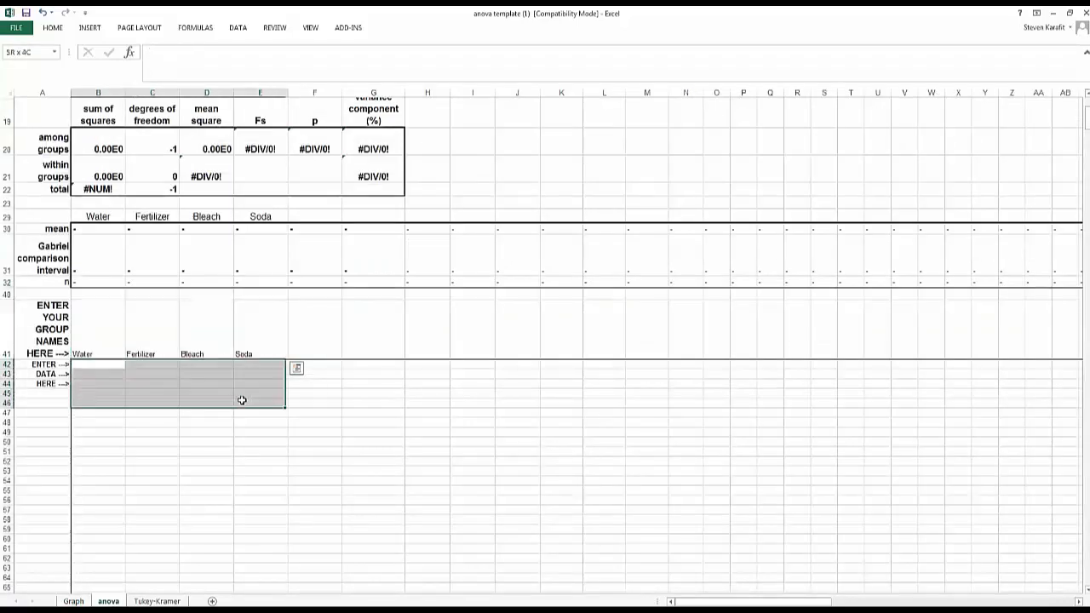
key("ctrl+v")
left_click(440, 455)
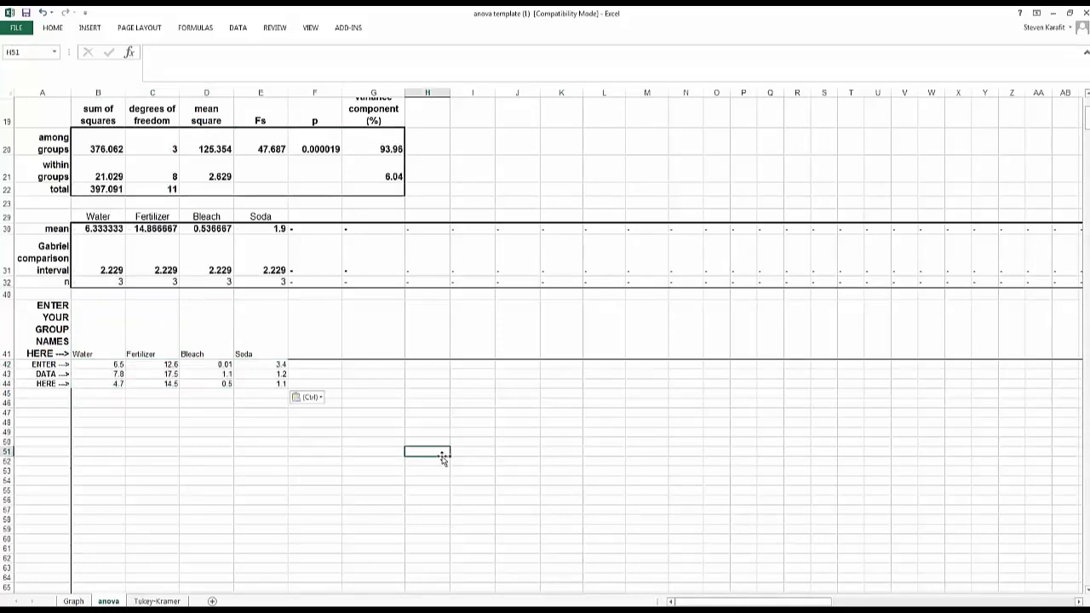
- Examine the p value in F20 of the anova results table
scroll(440, 452, "up", 4)
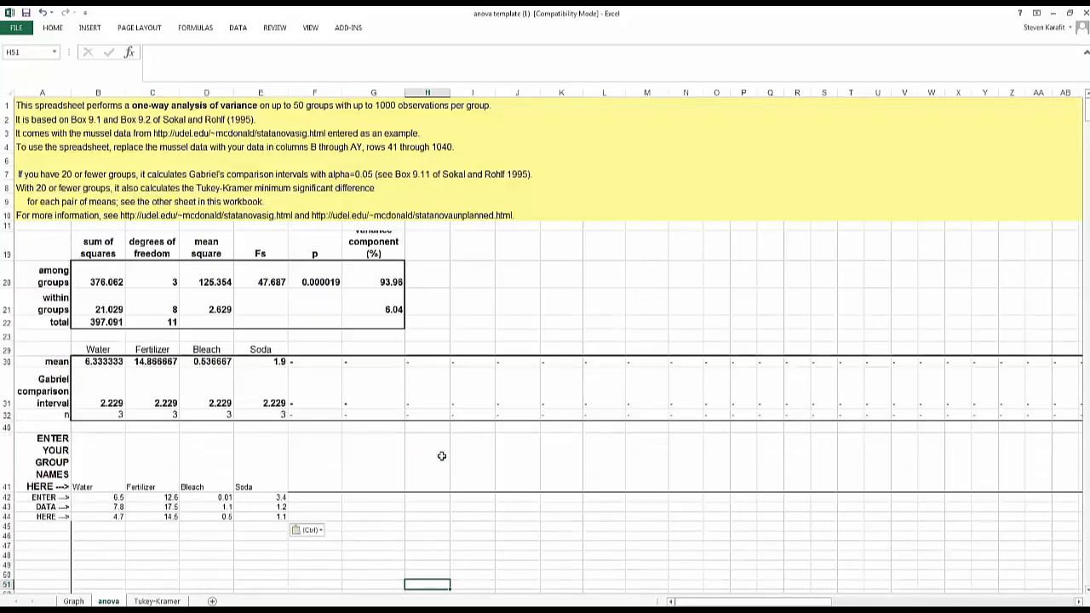
left_click(317, 255)
left_click(320, 279)
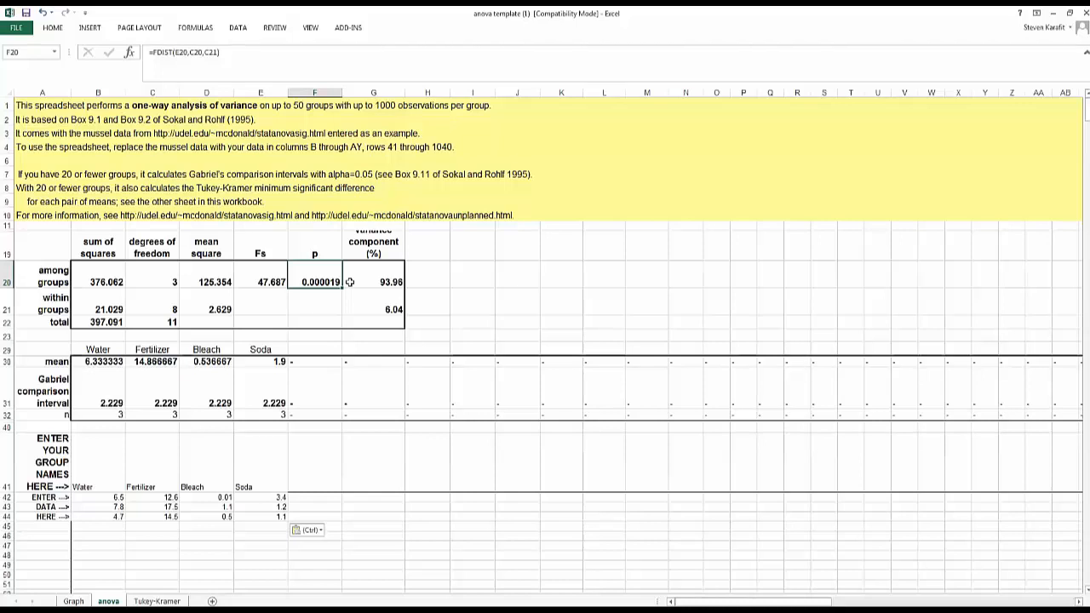
scroll(300, 428, "down", 1)
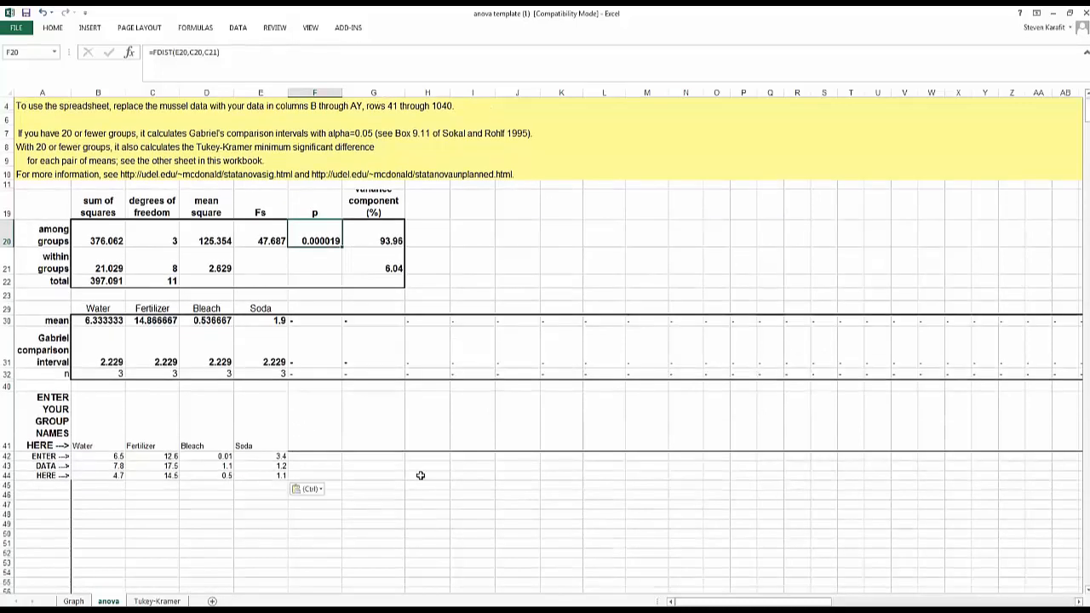
- On the Tukey-Kramer sheet, fill the actual difference cells E12:E14, F13:F14 and G14 with yellow
left_click(157, 602)
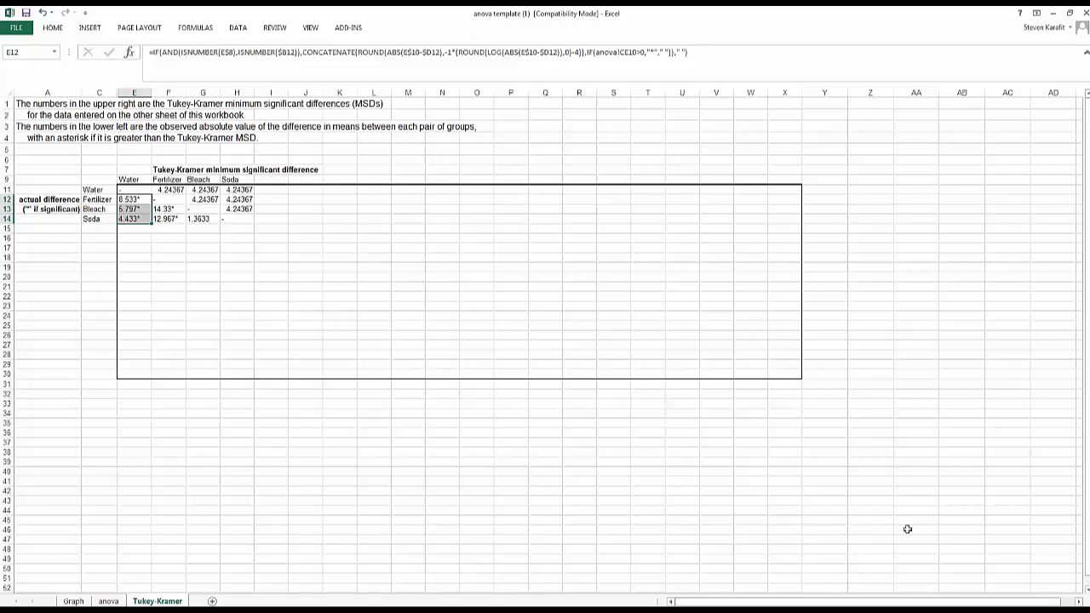
left_click_drag(1026, 611, 1036, 612)
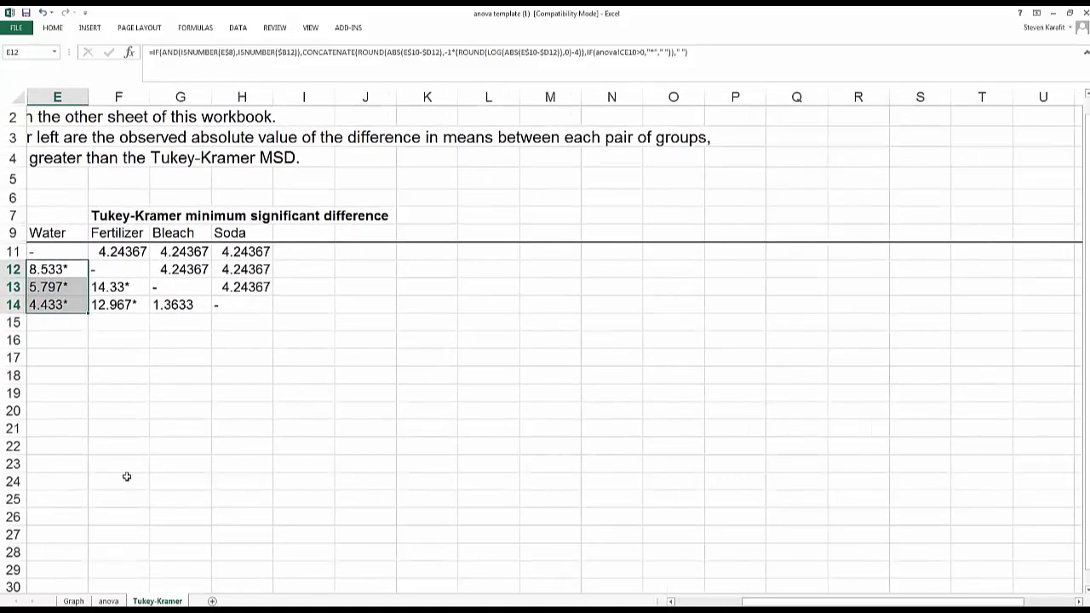
left_click(234, 373)
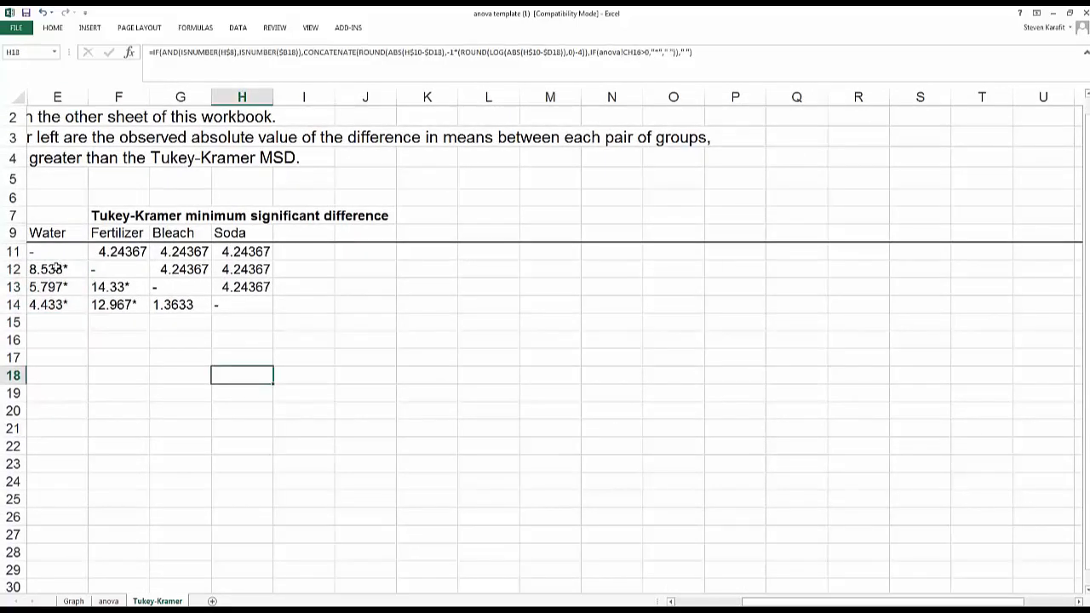
left_click_drag(58, 269, 59, 304)
left_click(53, 29)
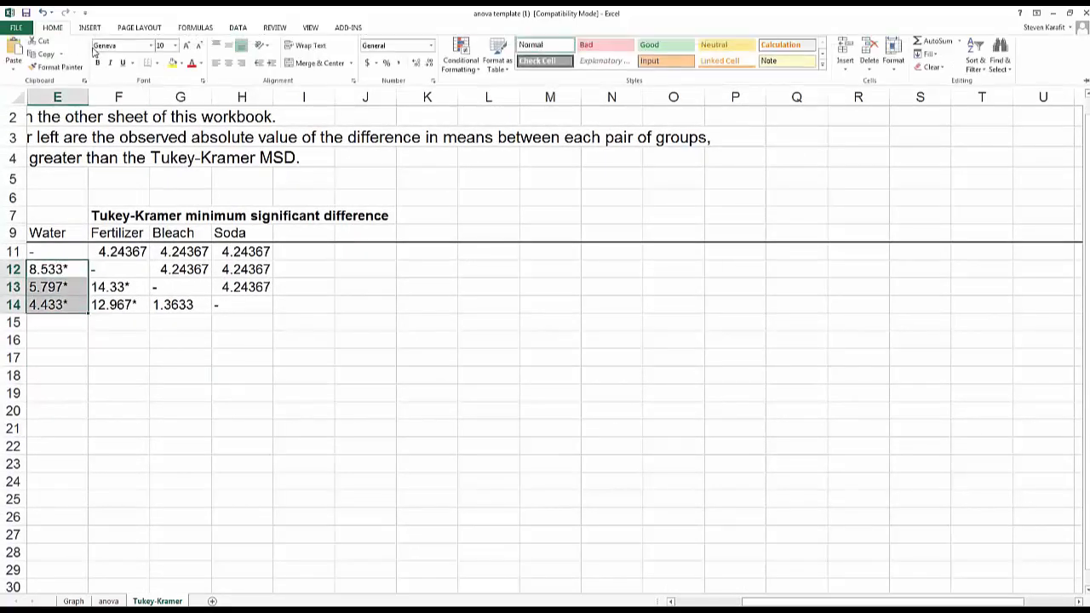
left_click(172, 66)
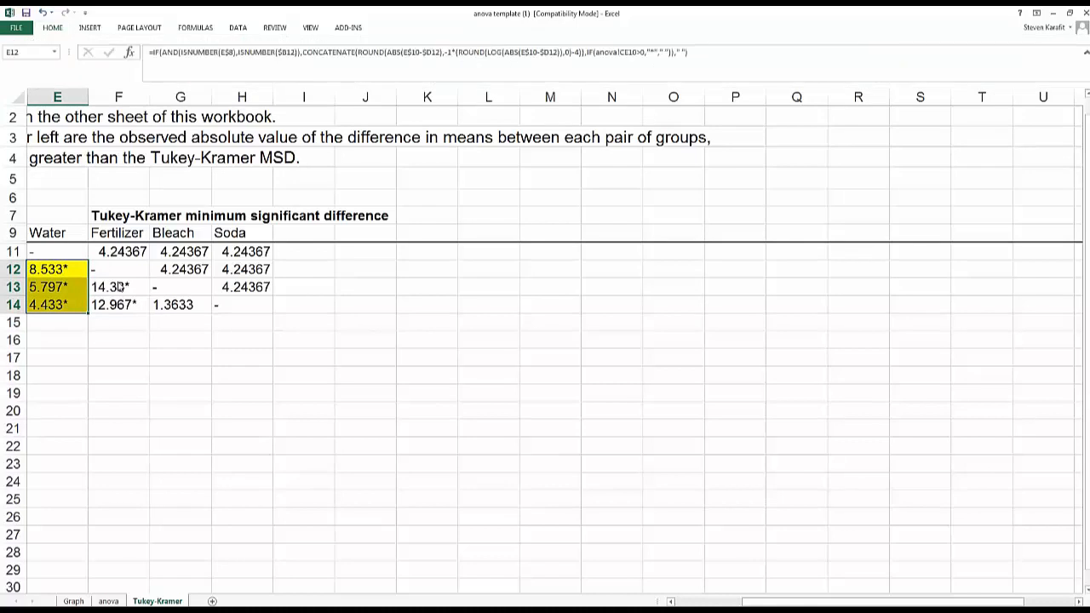
left_click_drag(119, 287, 119, 304)
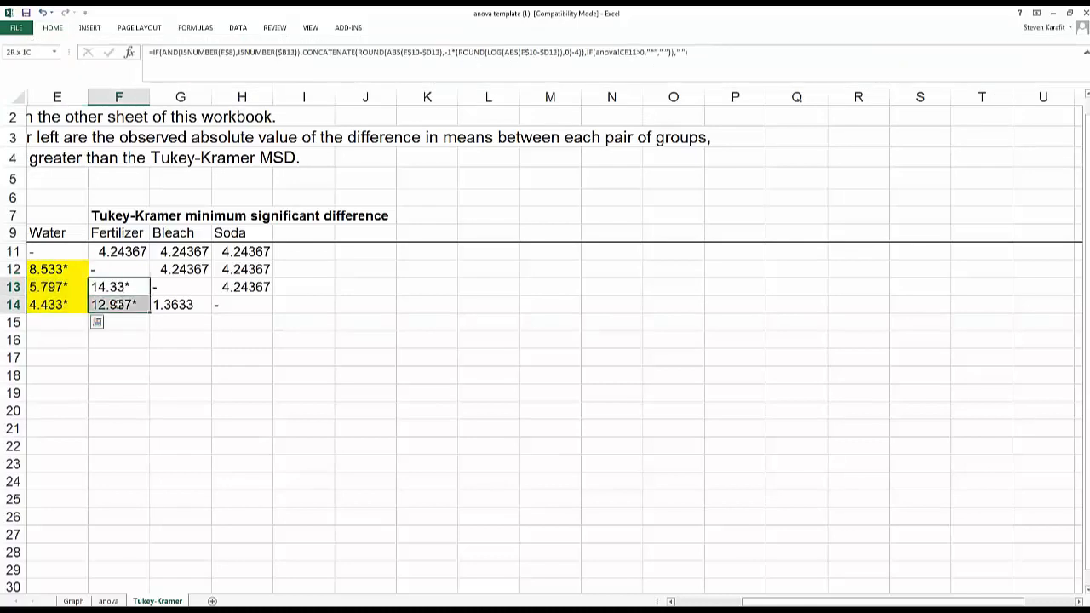
left_click(53, 28)
left_click(175, 68)
left_click(173, 303)
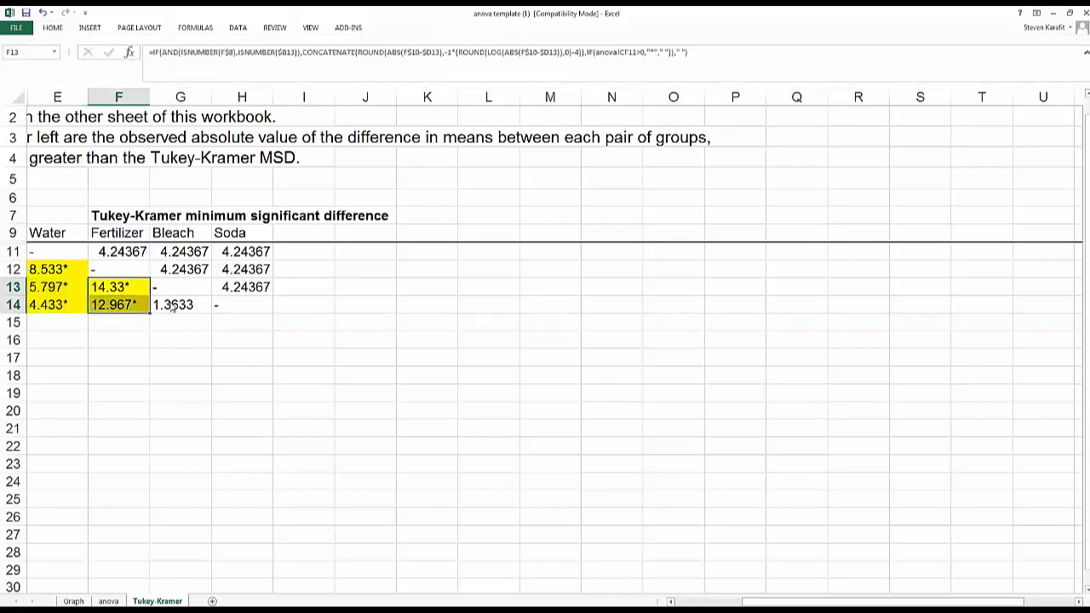
left_click(52, 28)
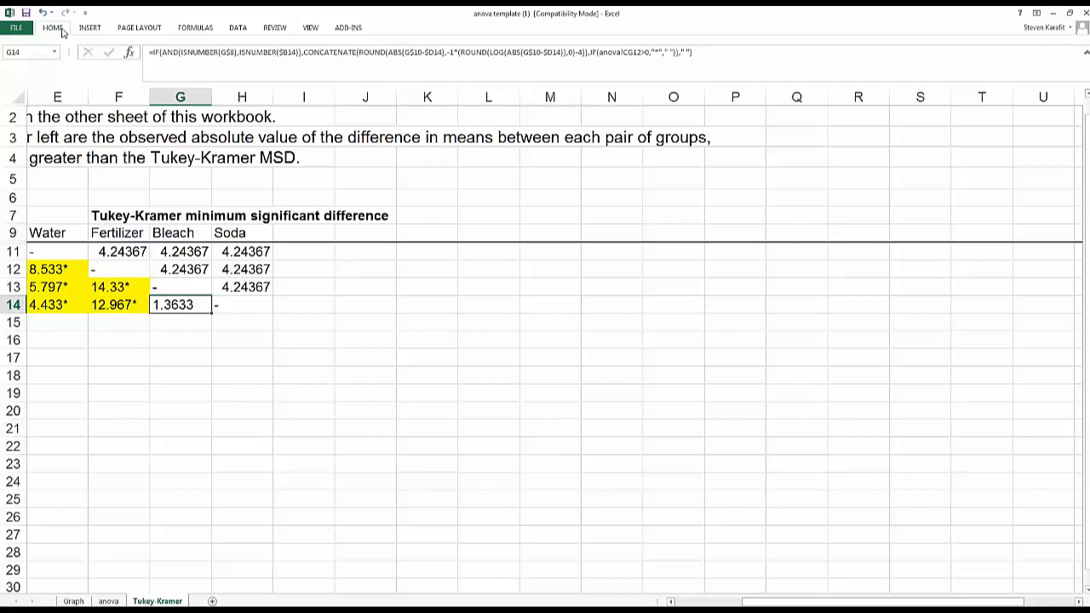
left_click(174, 65)
left_click(417, 330)
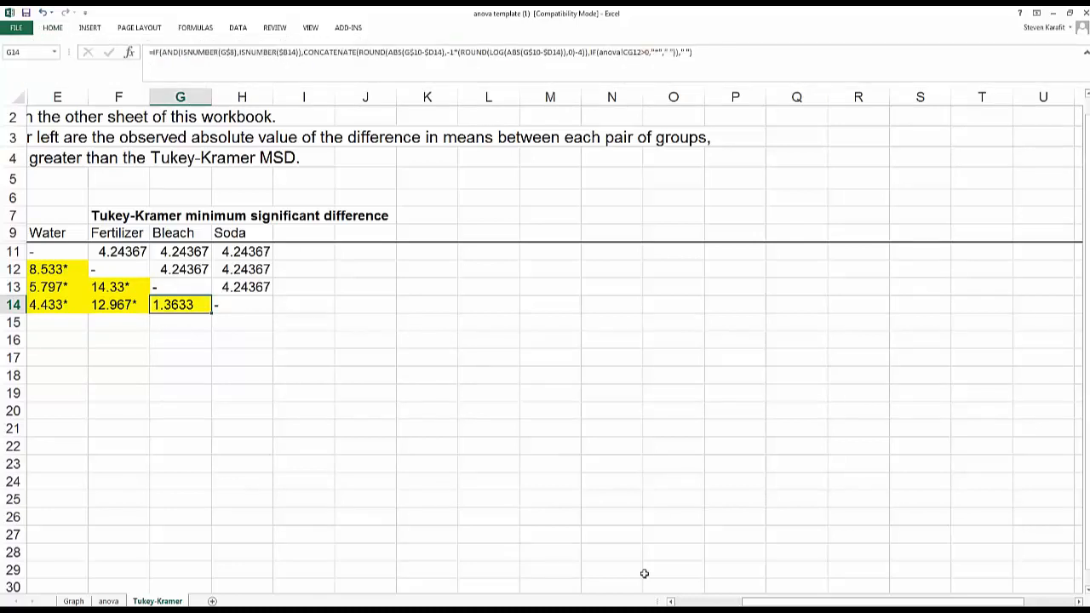
- Examine the Water row and column labels and the minimum significant difference values in F11:H13 of the Tukey-Kramer table
left_click_drag(745, 602, 682, 602)
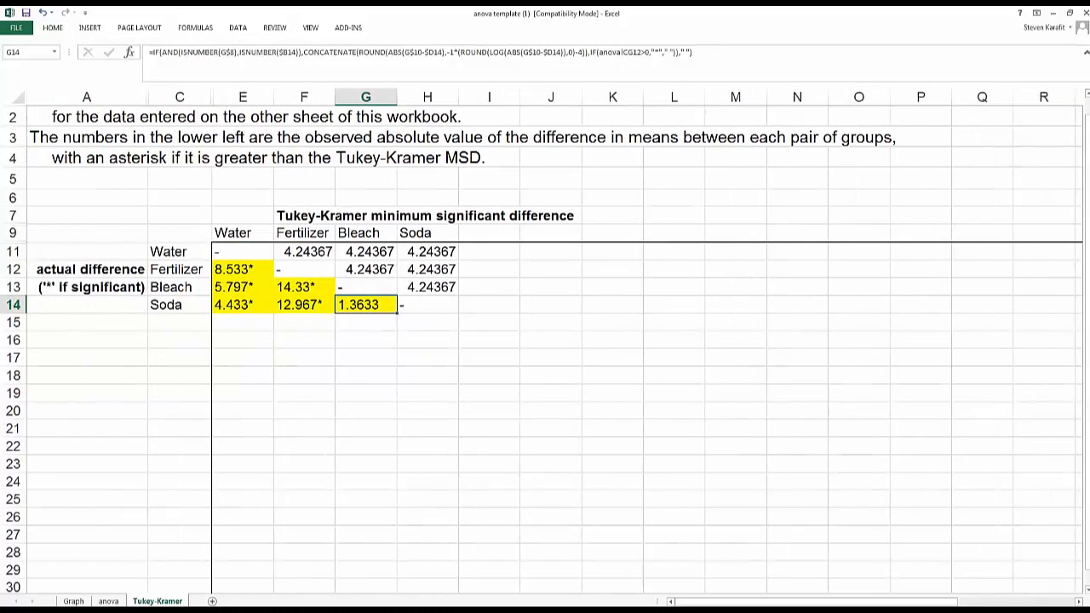
left_click(180, 270)
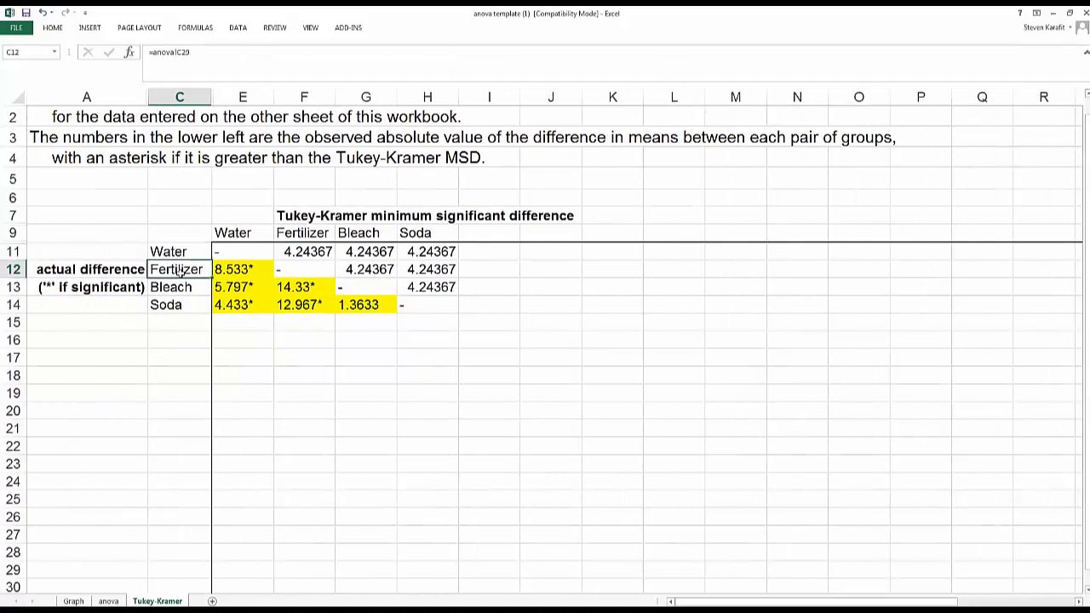
left_click_drag(180, 270, 180, 252)
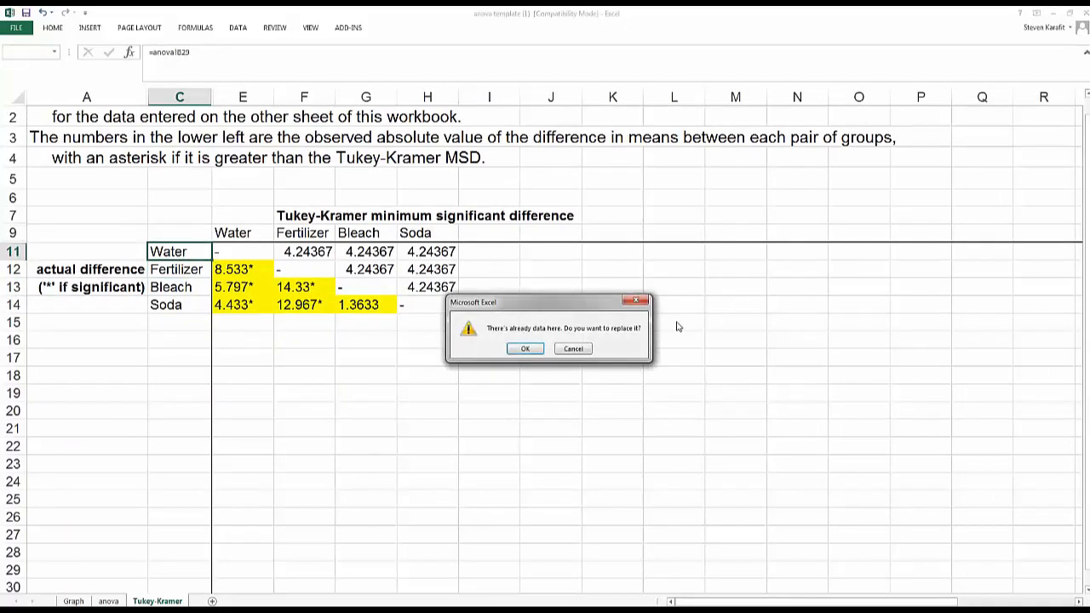
left_click(586, 349)
left_click(182, 253)
left_click(241, 234)
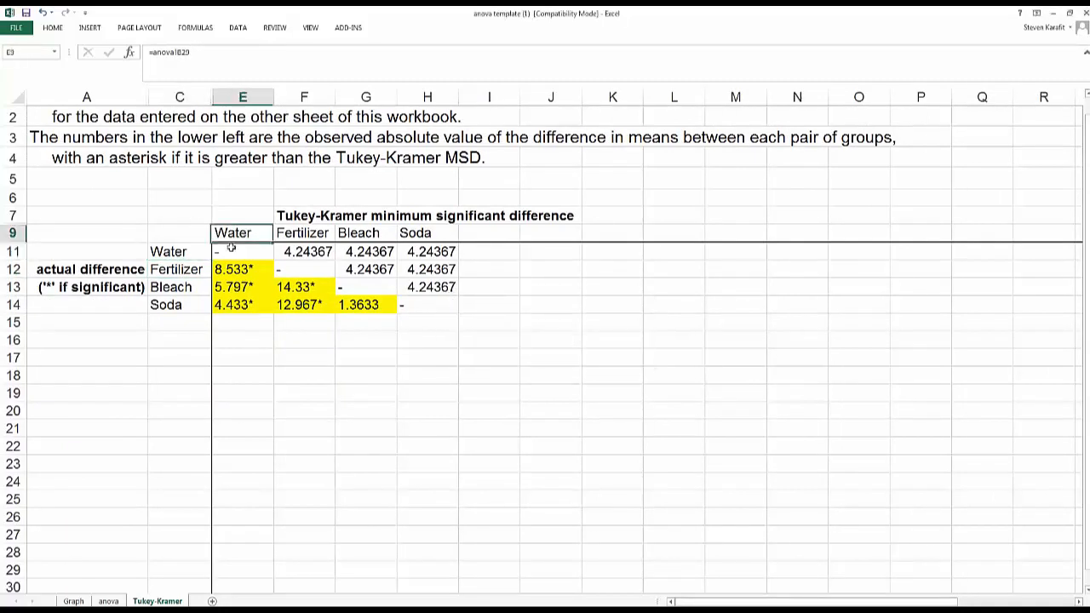
left_click(231, 249)
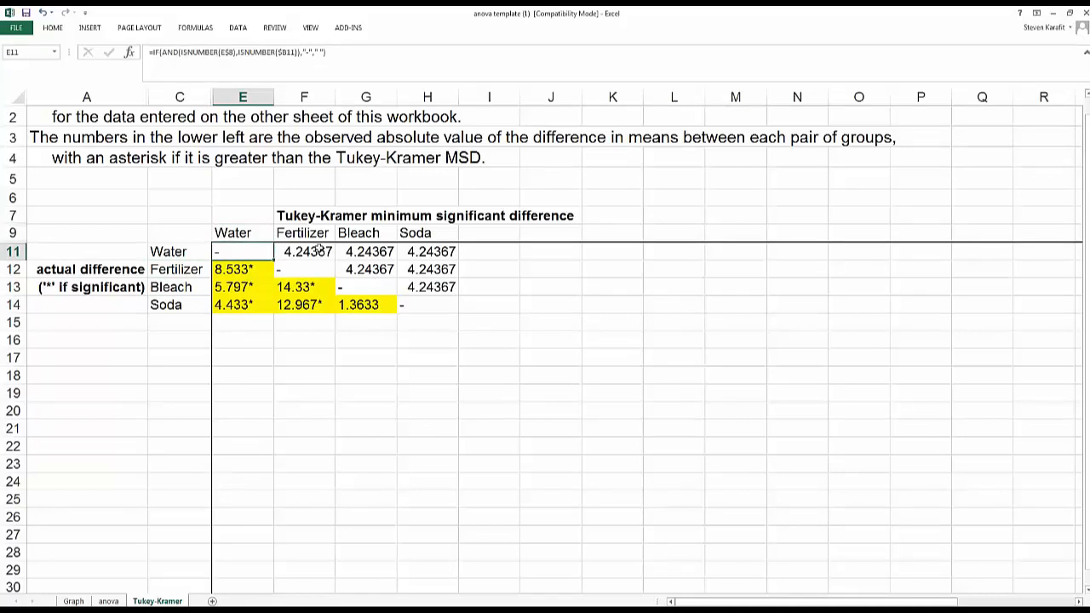
left_click_drag(318, 249, 427, 290)
left_click(416, 355)
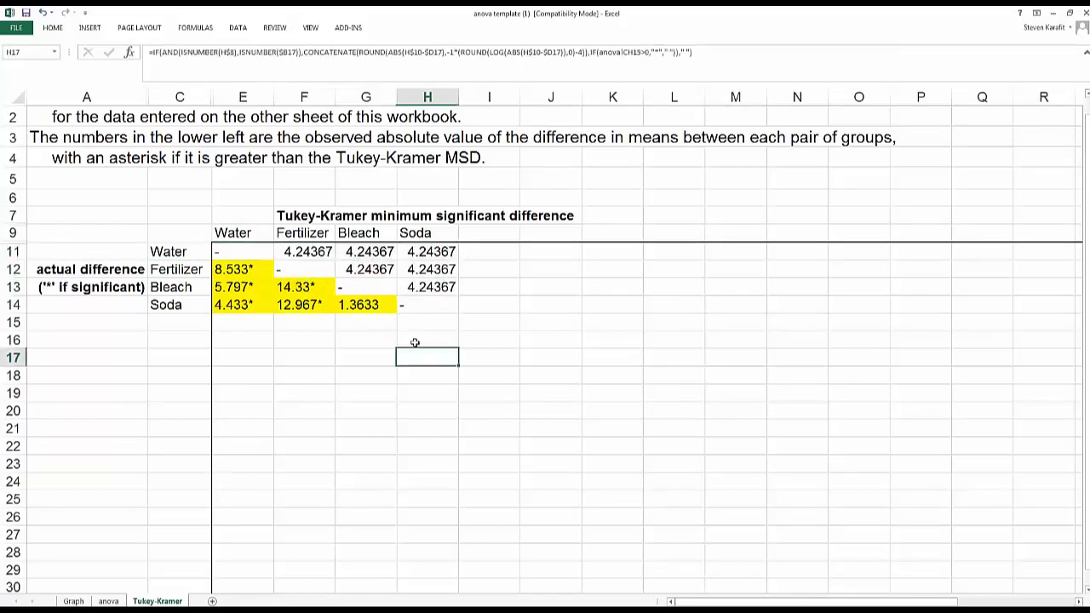
- Examine the actual mean difference for each treatment pair in E12, E13:F13 and E14:G14, checking each for a significance asterisk
left_click(178, 281)
left_click(187, 268)
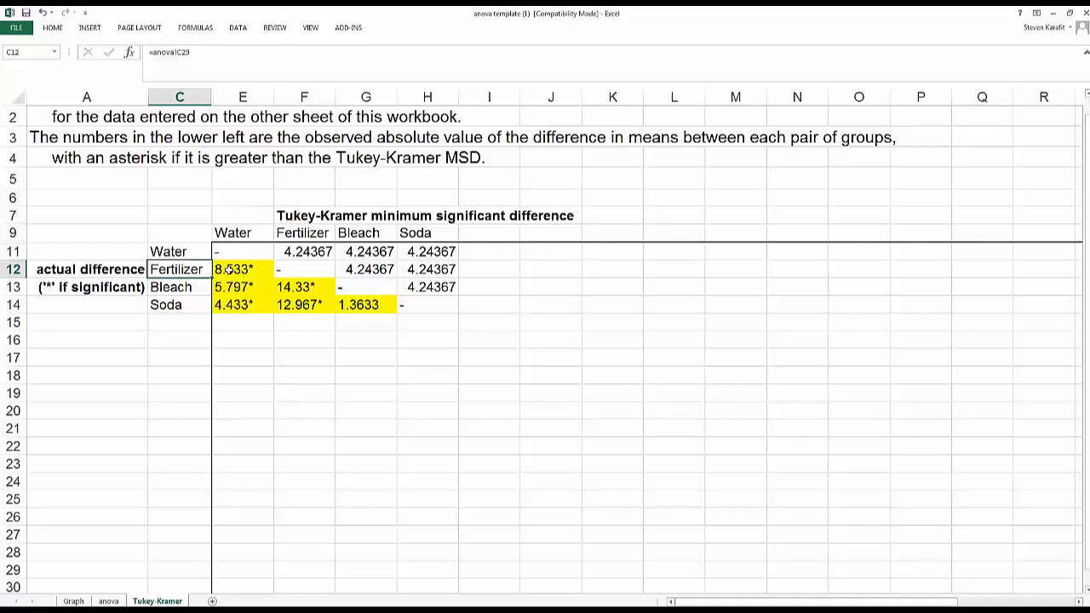
left_click(230, 268)
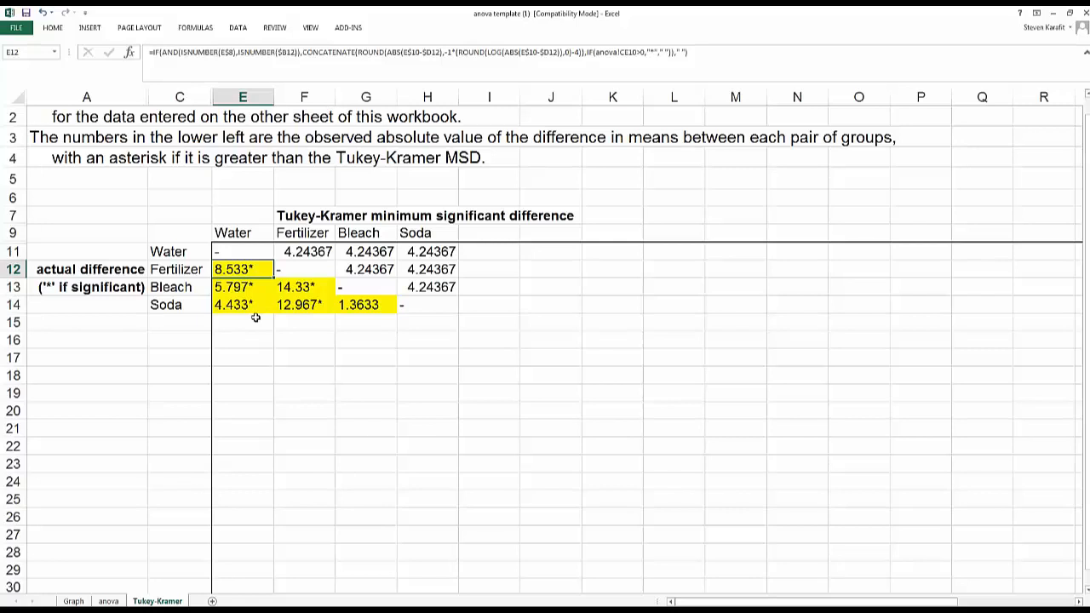
left_click(182, 282)
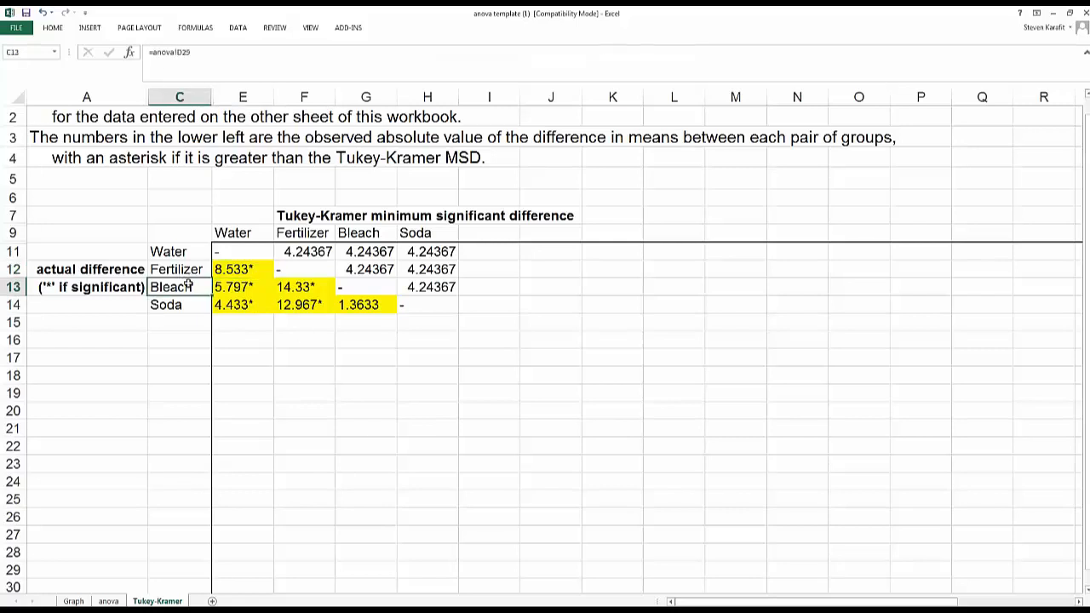
left_click(227, 287)
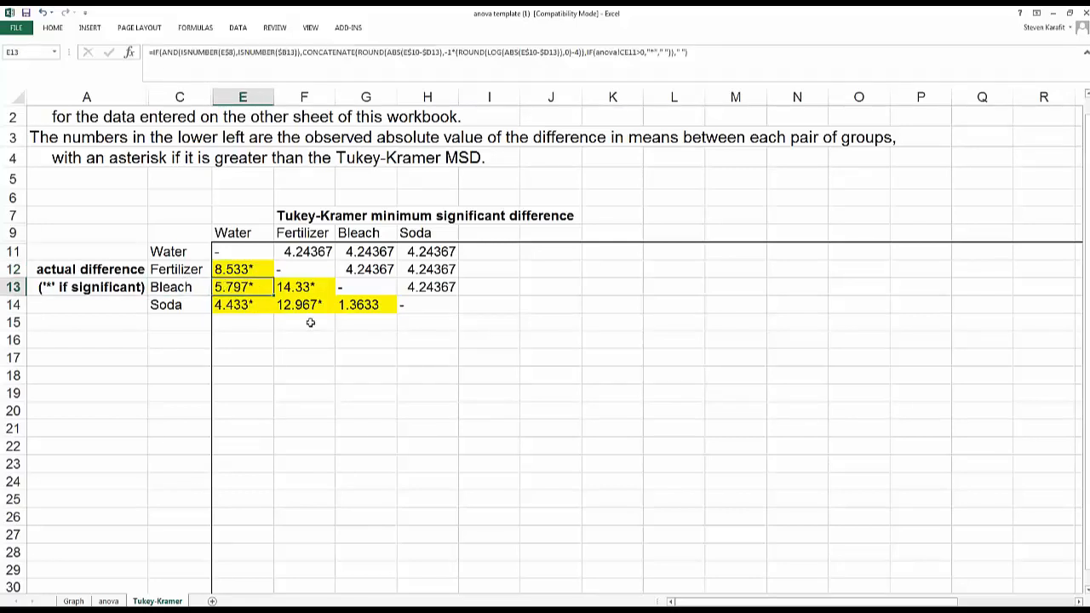
left_click(305, 290)
left_click(322, 230)
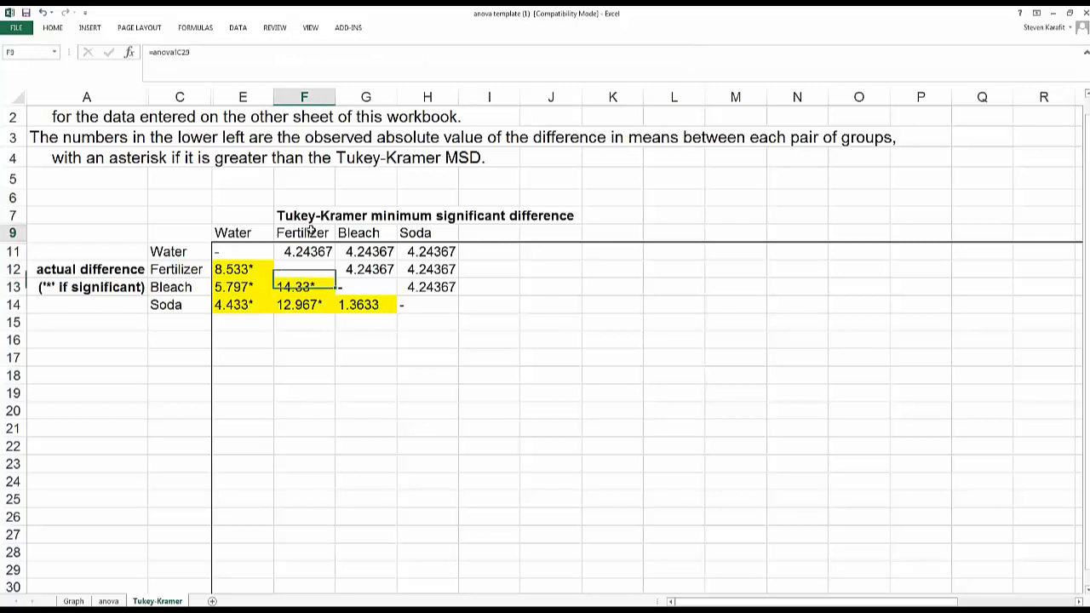
left_click(311, 288)
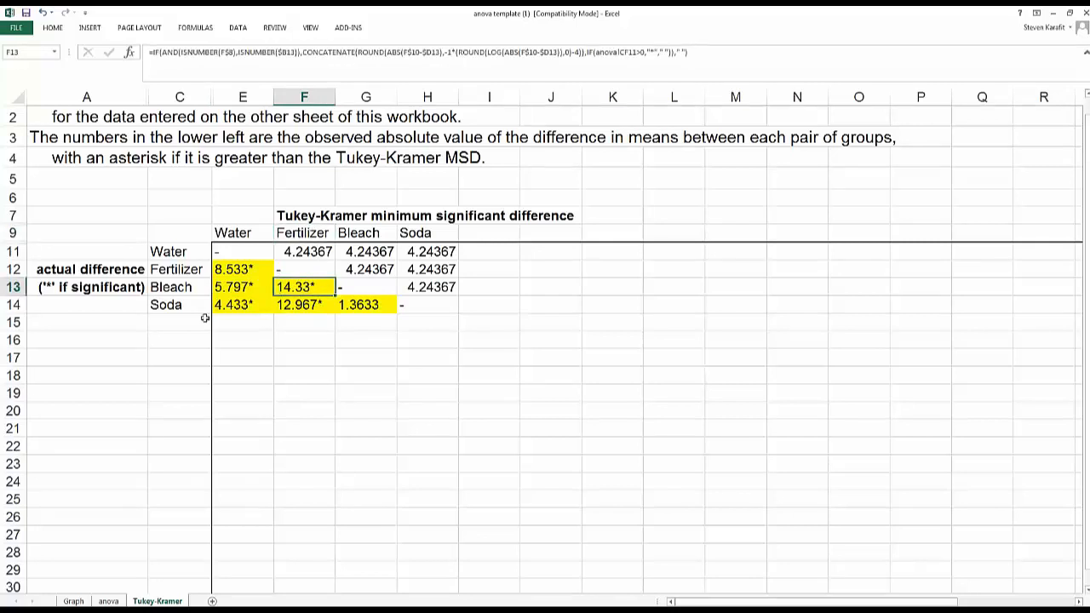
left_click(180, 307)
left_click(230, 305)
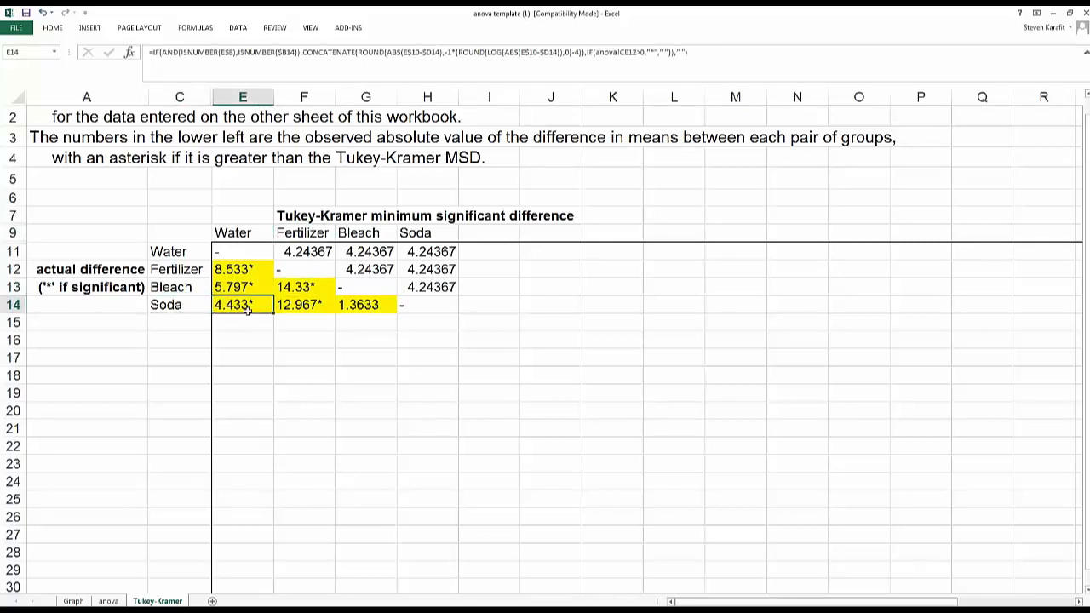
left_click(303, 306)
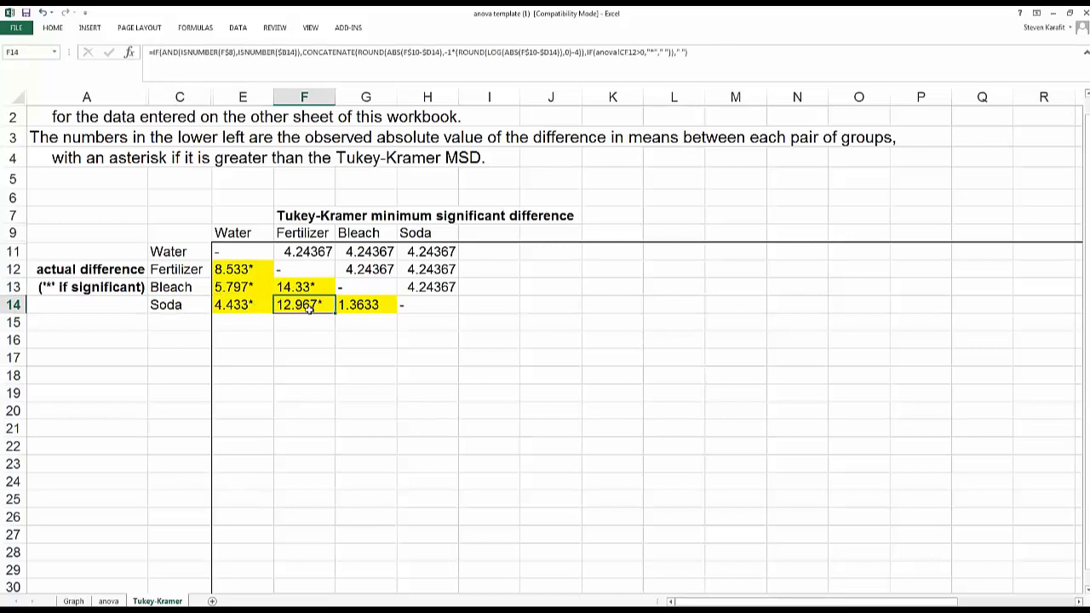
left_click(361, 306)
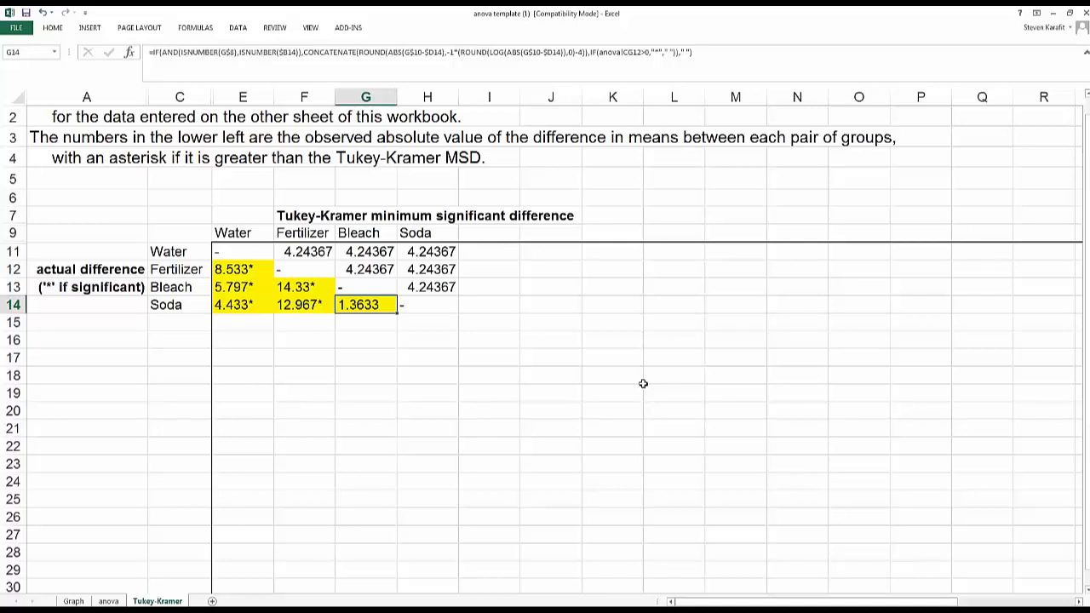
- Review the same-treatment diagonal cells E11, F12, G13 and H14 alongside the yellow pairwise differences below them
left_click(283, 255)
left_click(235, 256)
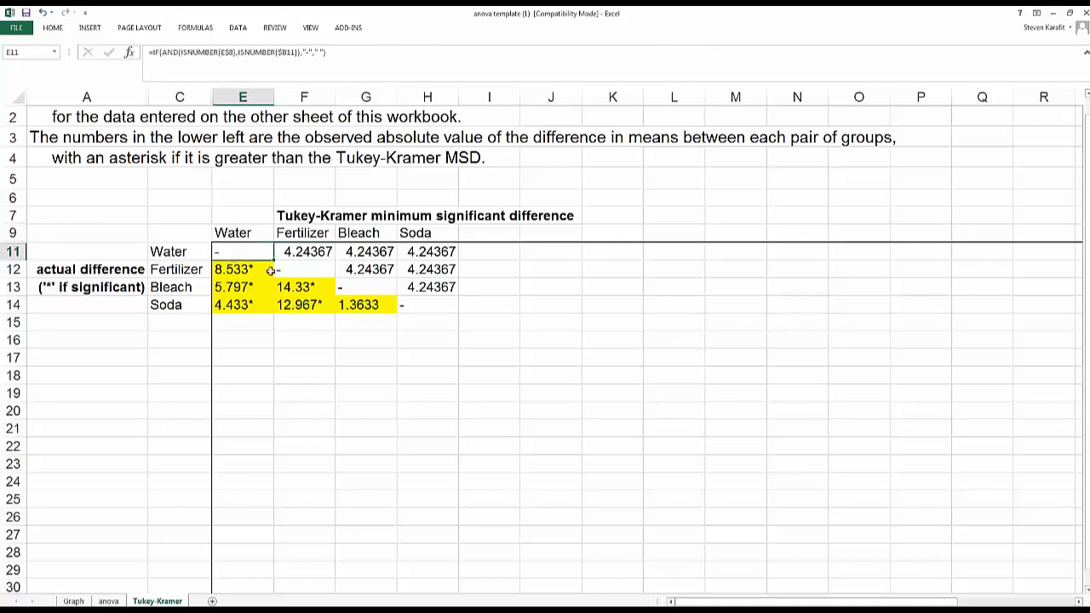
left_click(278, 270)
left_click(343, 288)
left_click(402, 305)
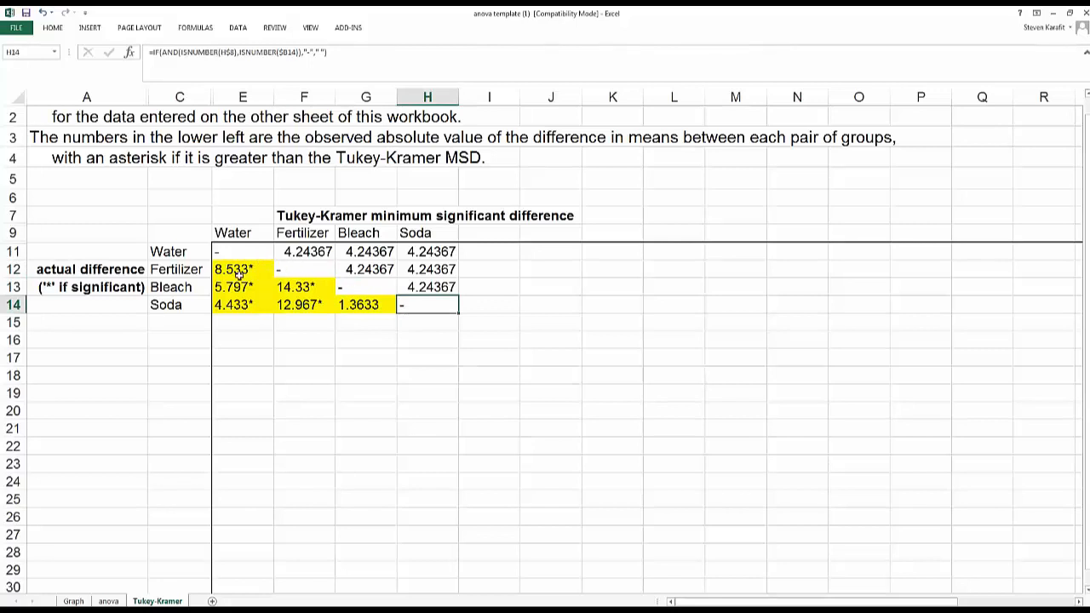
left_click_drag(240, 274, 366, 316)
left_click(367, 316)
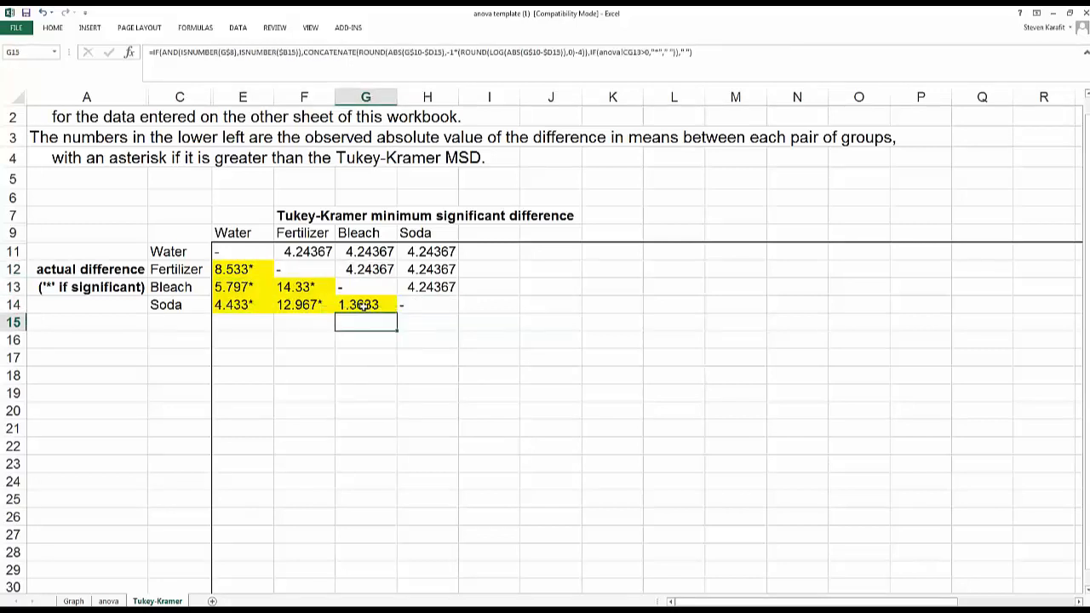
left_click(365, 306)
left_click(317, 291)
left_click(345, 352)
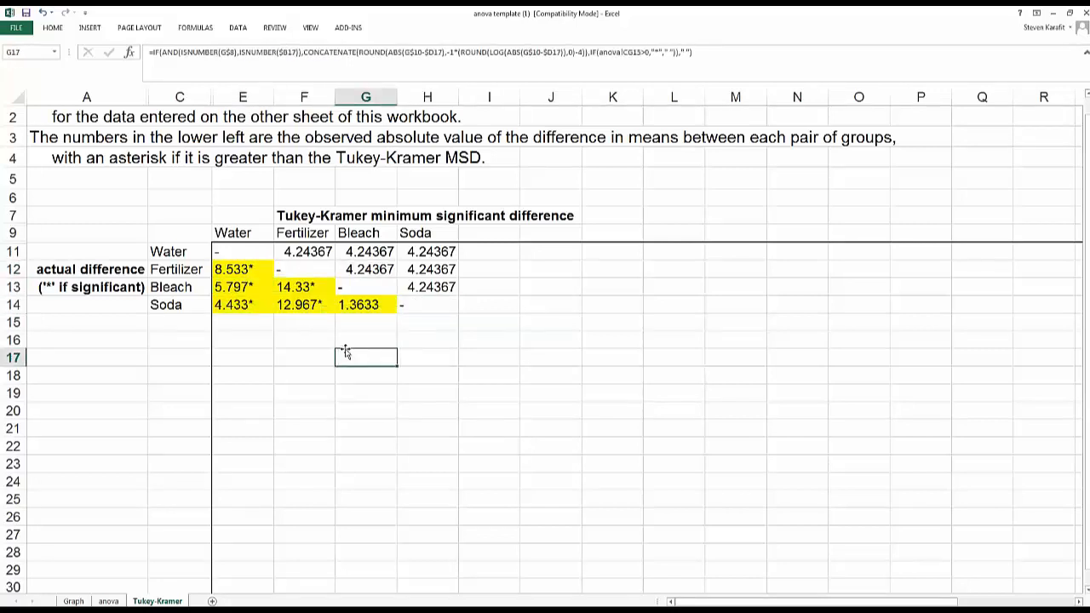